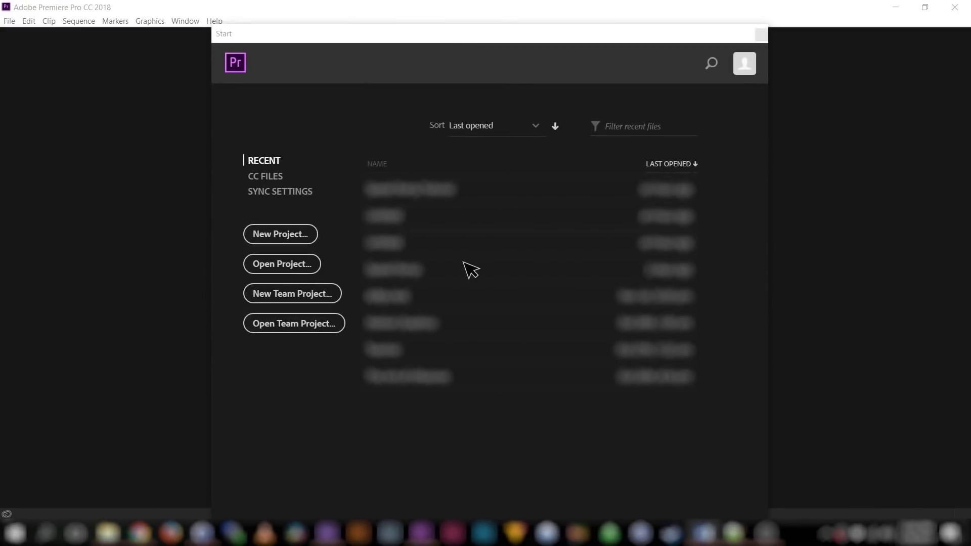
Create a new Premiere Pro project named 'Speed Ramp Tutorial'.
click(307, 238)
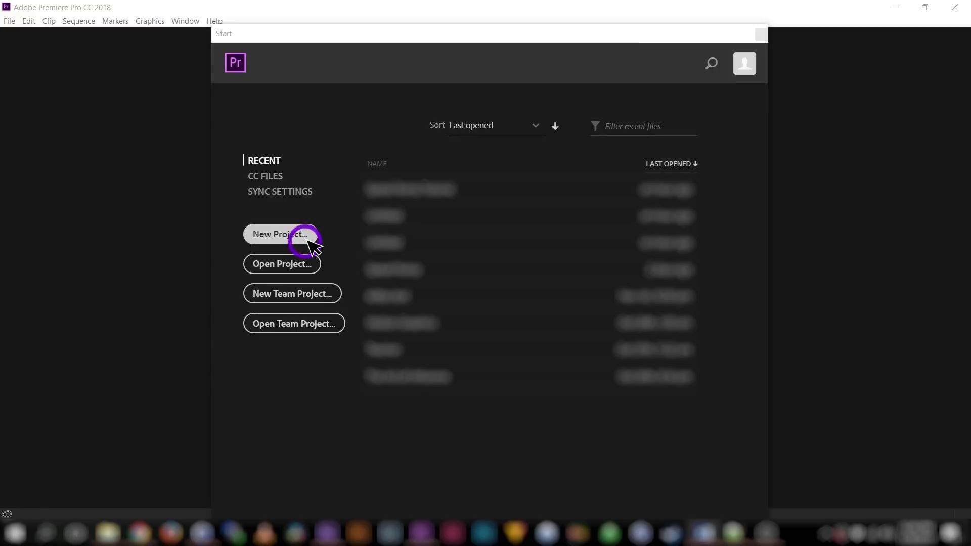
click(383, 82)
text(Speed Ramp Tutorial)
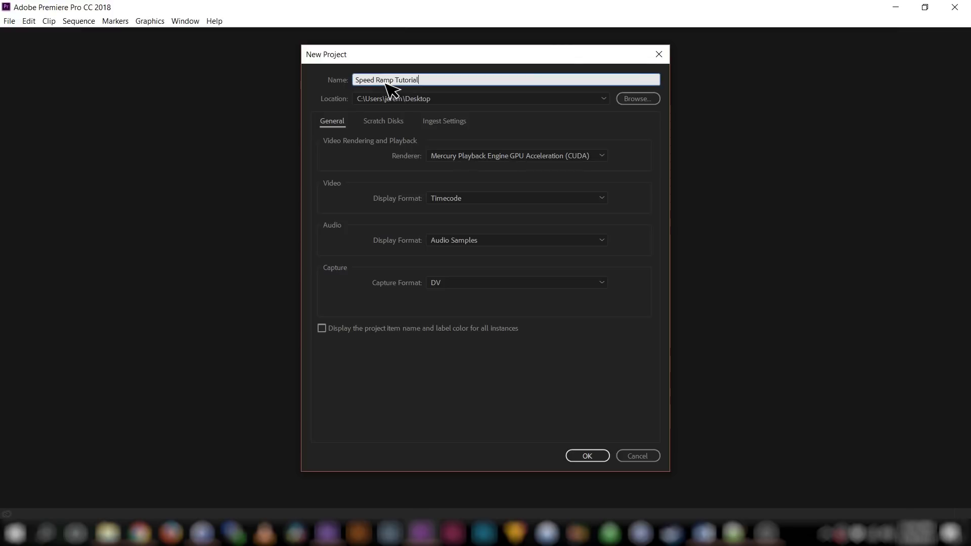
click(594, 460)
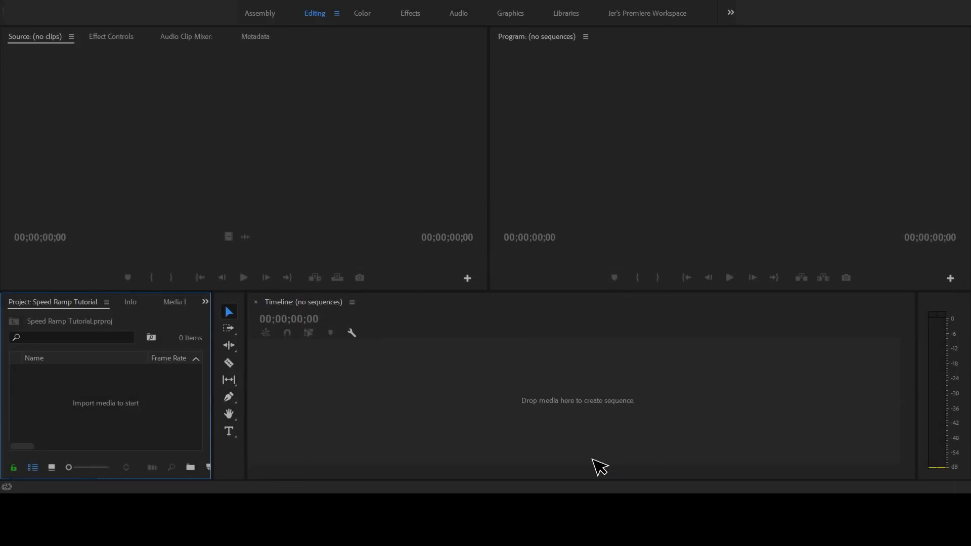
Import C0019.MP4 from the CLIP folder and load it in the Source monitor.
double_click(132, 412)
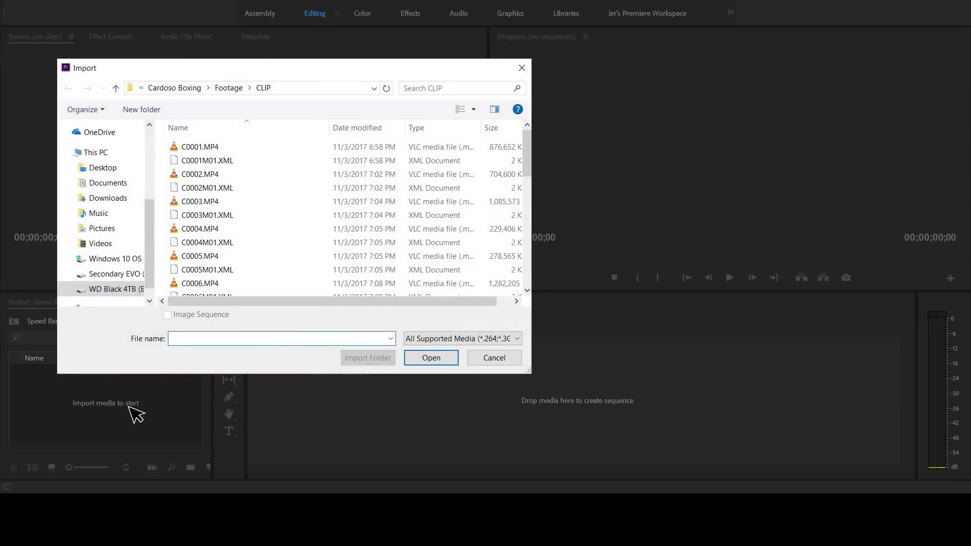
scroll(217, 234, down, 4)
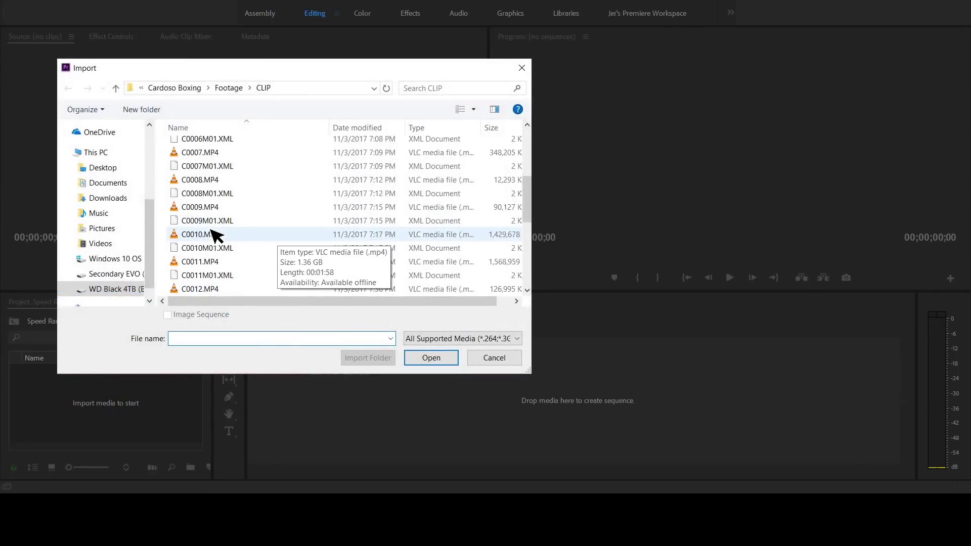
scroll(215, 238, down, 5)
click(219, 276)
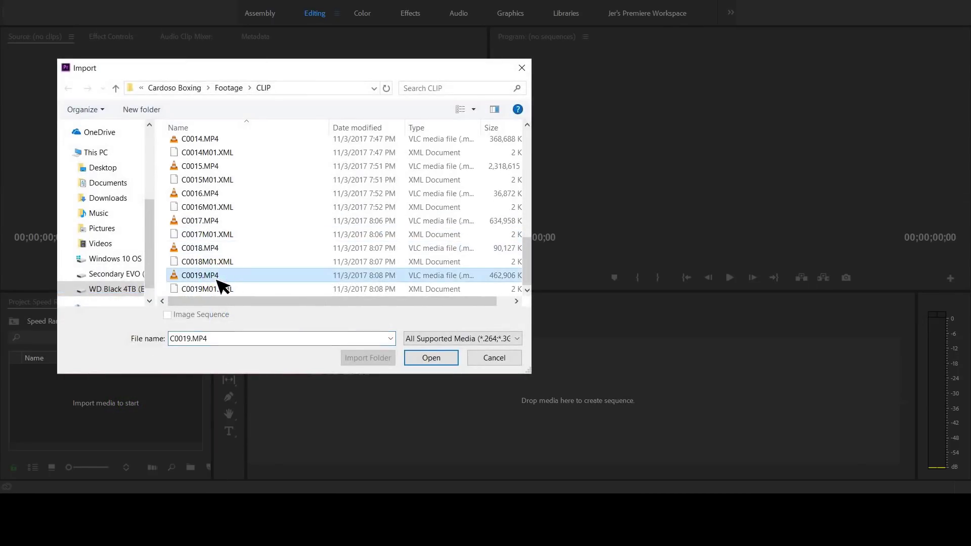
click(436, 362)
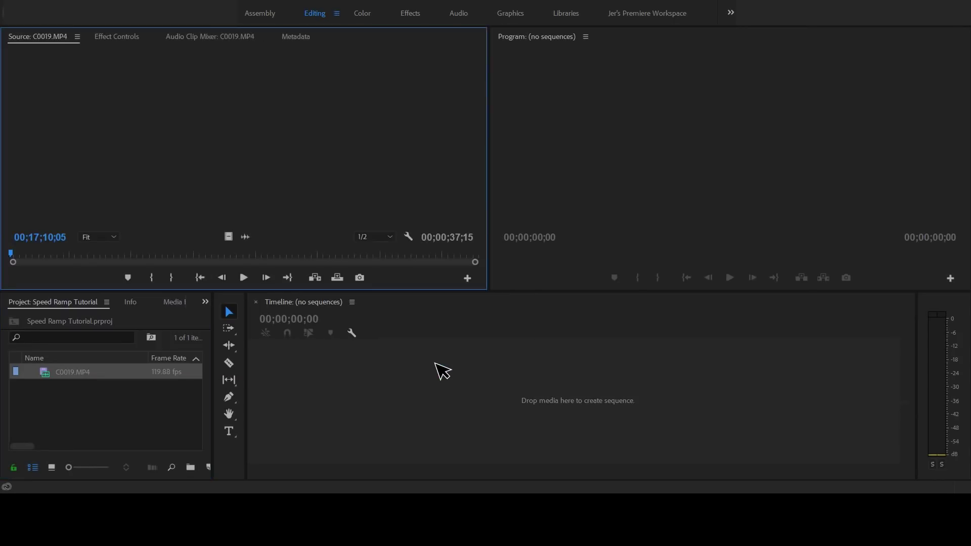
click(130, 303)
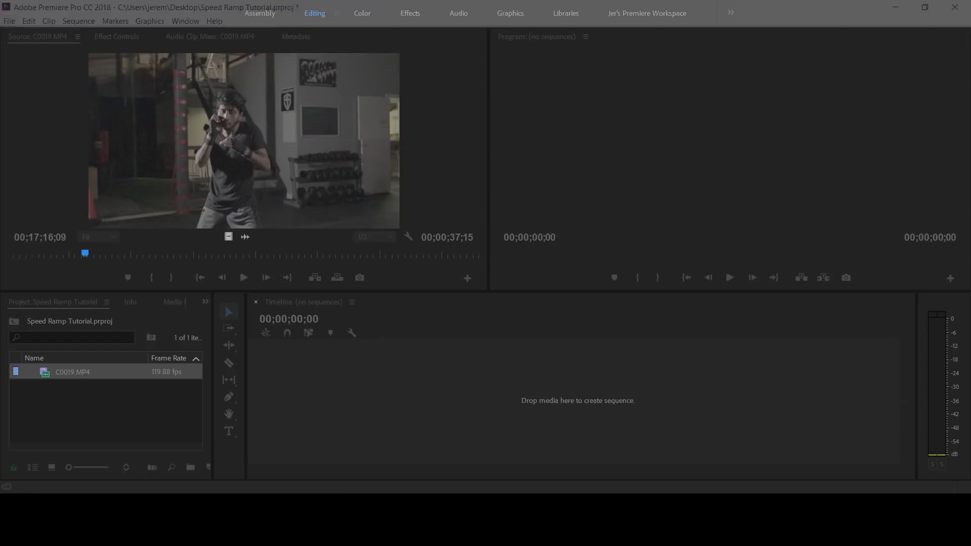
Create a sequence 'Speed Ramp Funtime' from the Digital SLR > 1080p > DSLR 1080p24 preset.
click(9, 21)
click(36, 36)
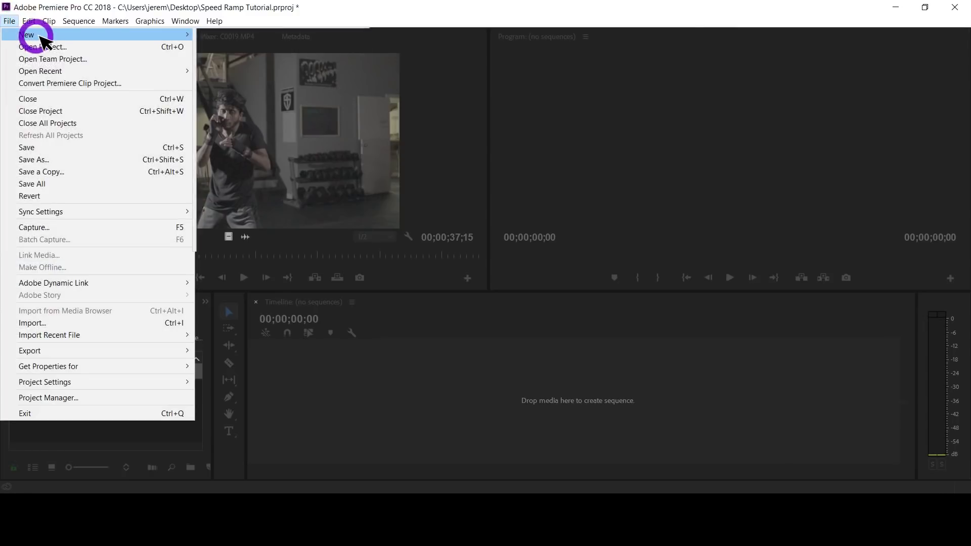
click(257, 59)
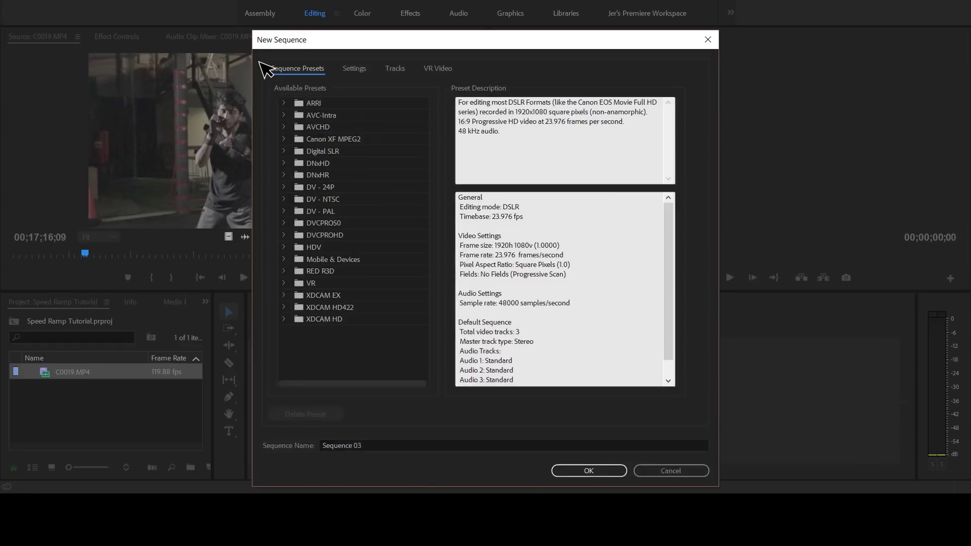
click(288, 152)
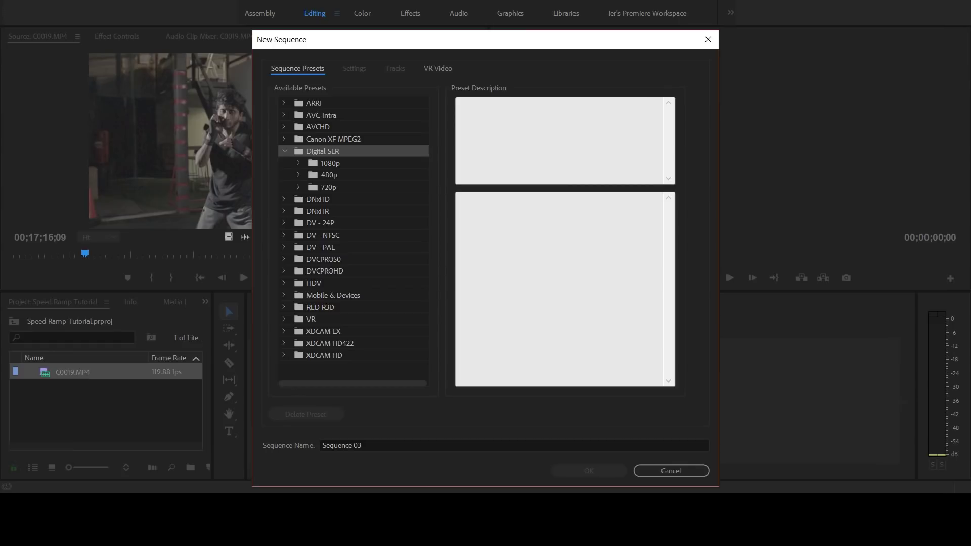
click(299, 163)
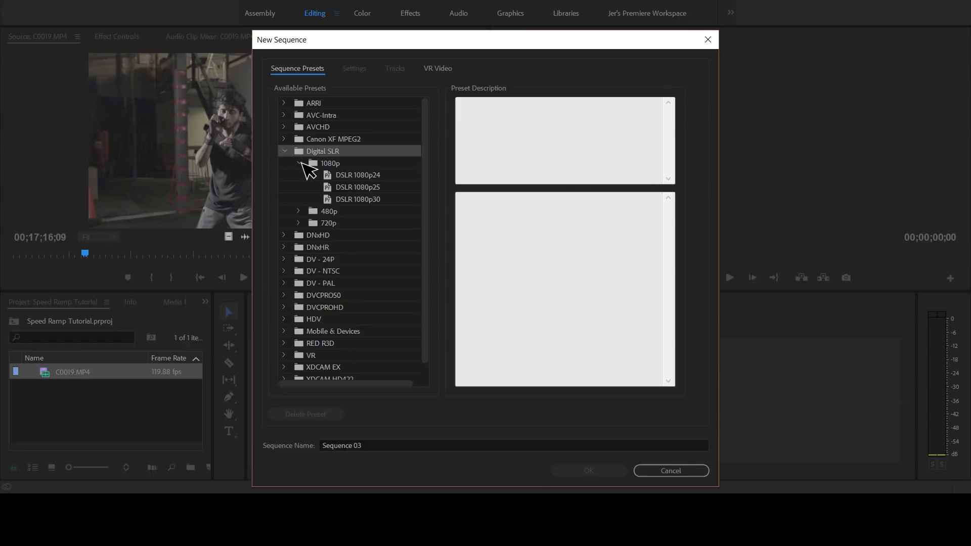
click(328, 176)
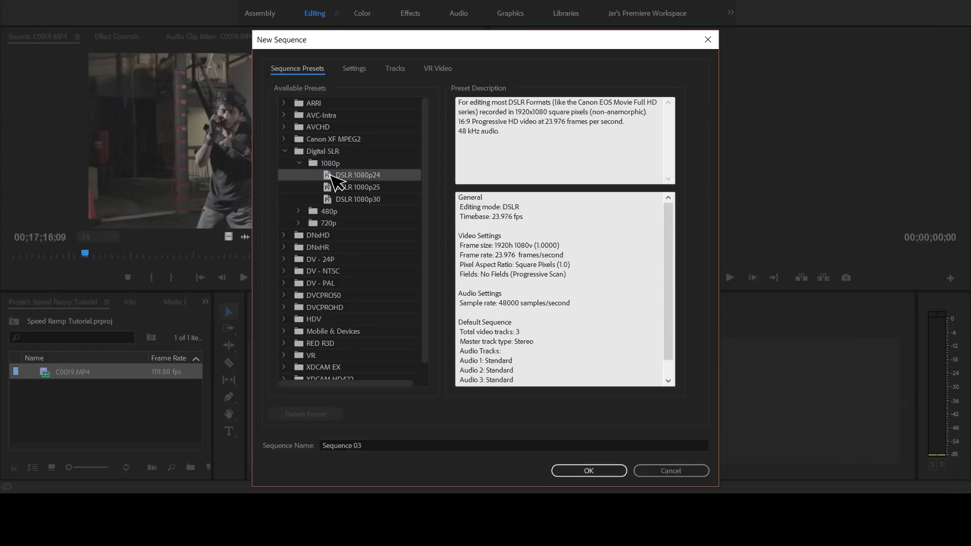
click(389, 450)
text(Speed)
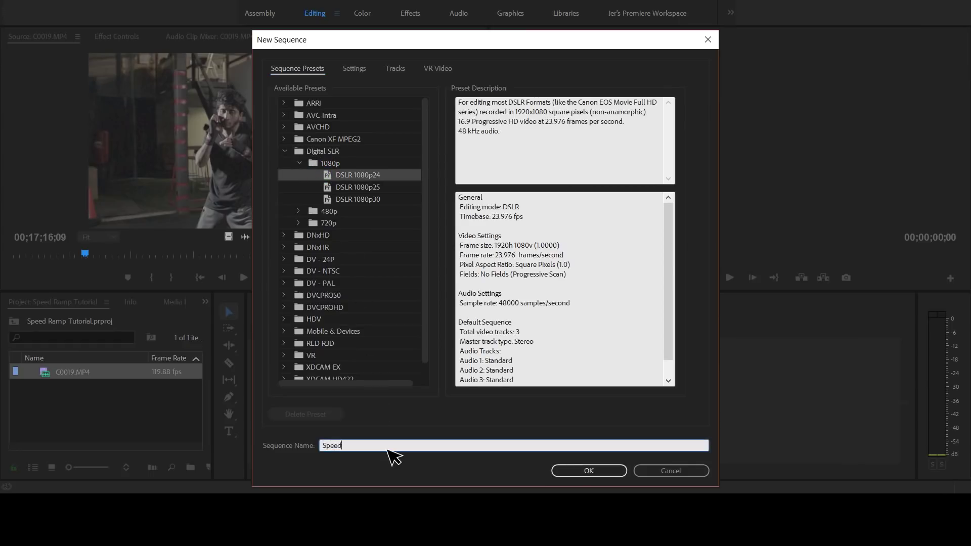
text( Ramp Funtime)
click(586, 471)
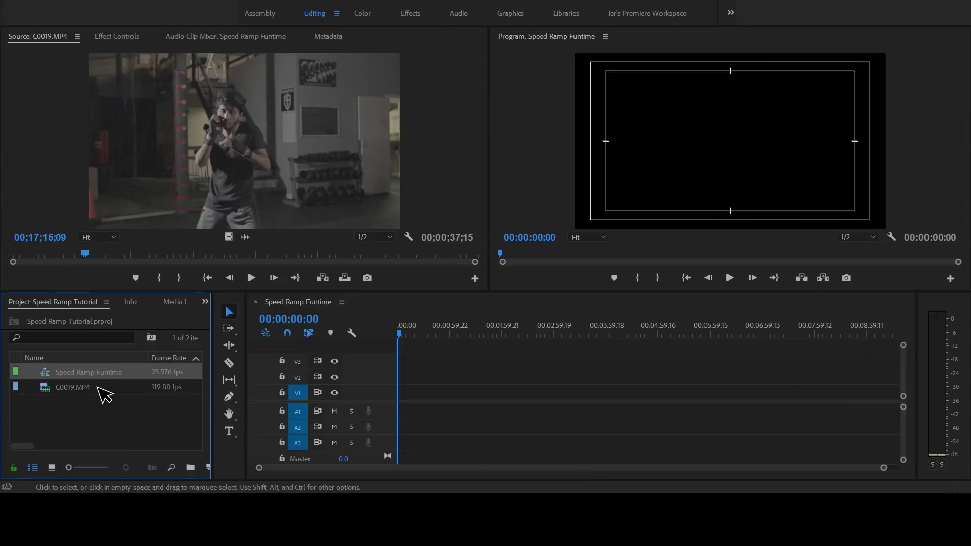
Add C0019.MP4 to the timeline keeping the sequence's 23.976 fps settings, and fit the view.
drag(104, 394, 423, 407)
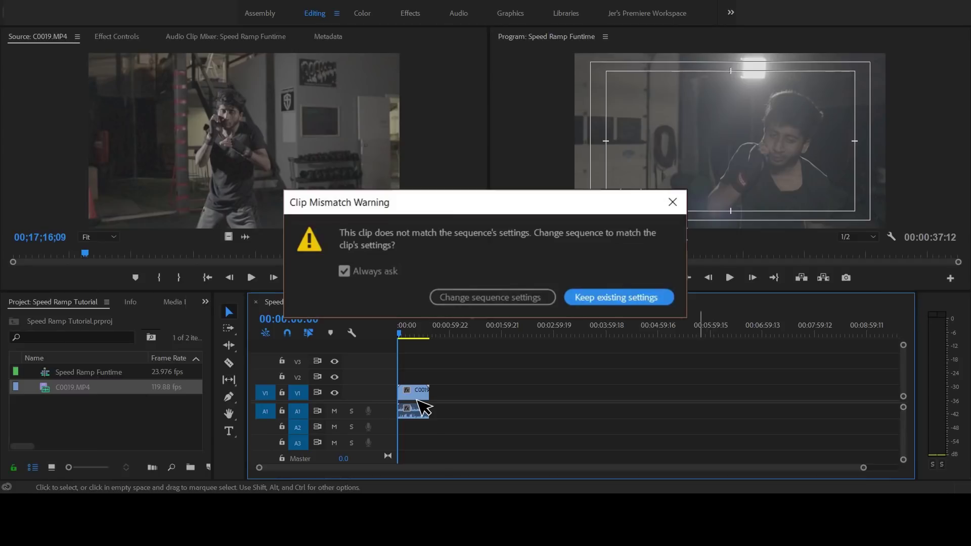
click(627, 303)
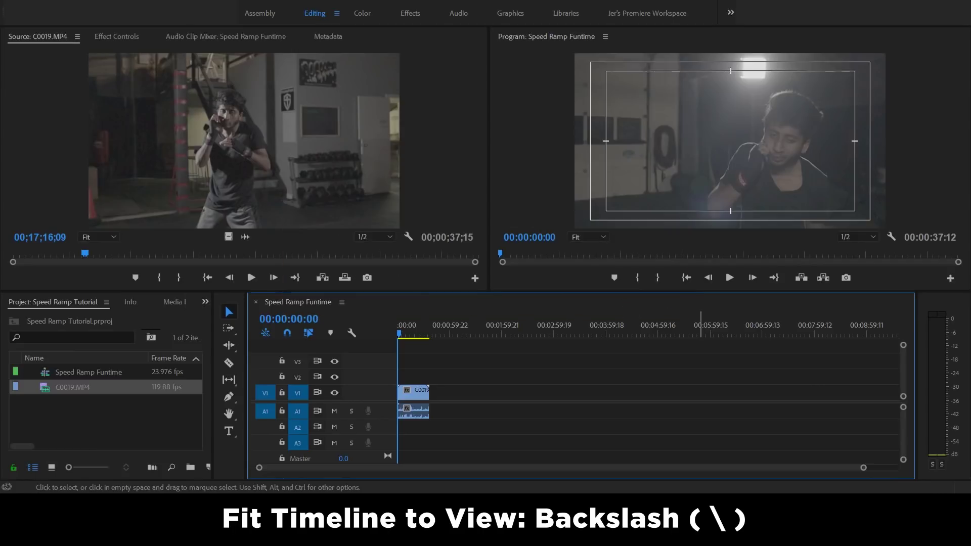
key(backslash)
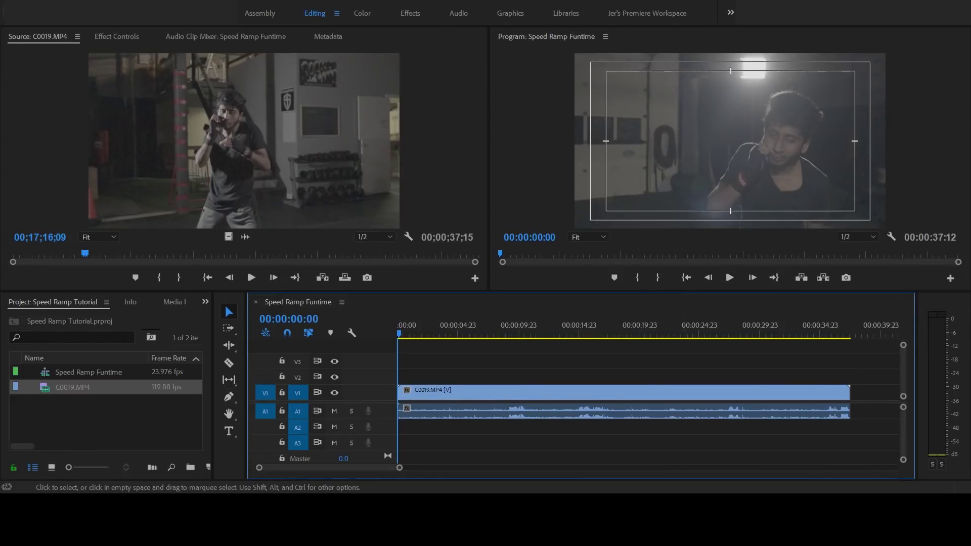
Enlarge the V1 track and preview the sequence, stopping at 00:00:07:00.
key(ctrl+equal)
key(ctrl+equal)
key(ctrl+equal)
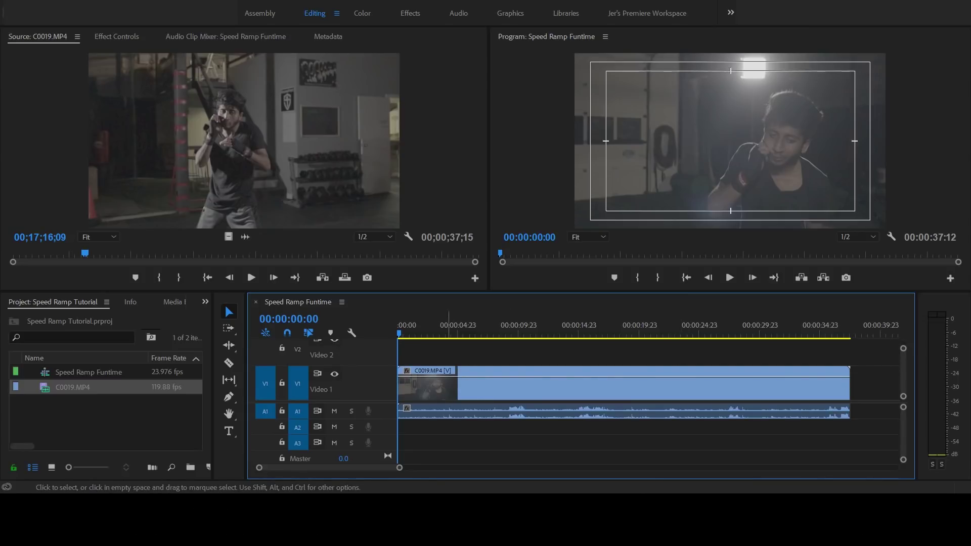
key(space)
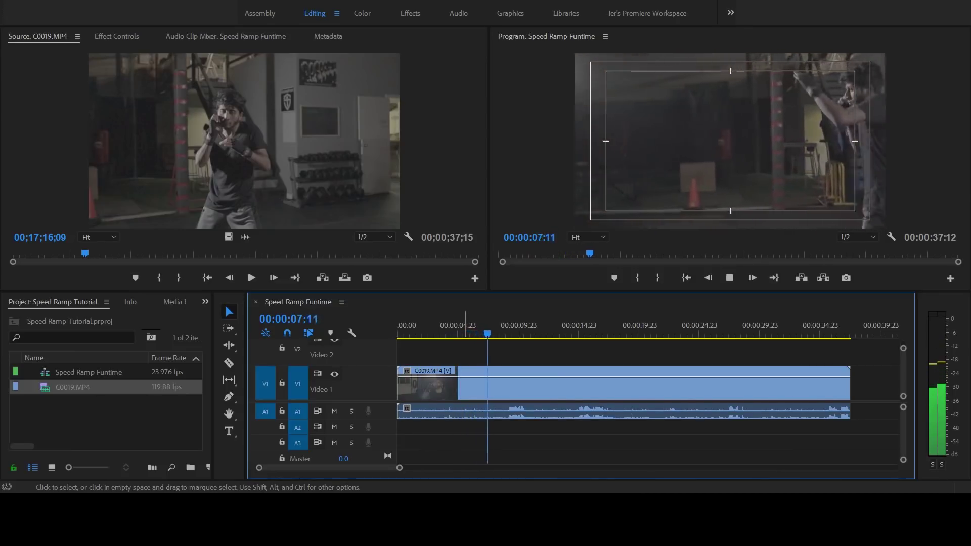
key(space)
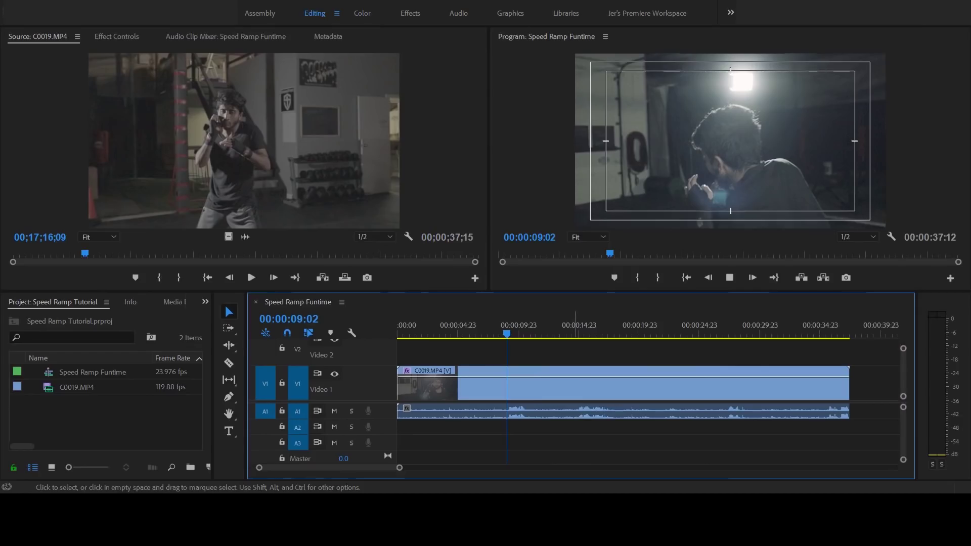
key(space)
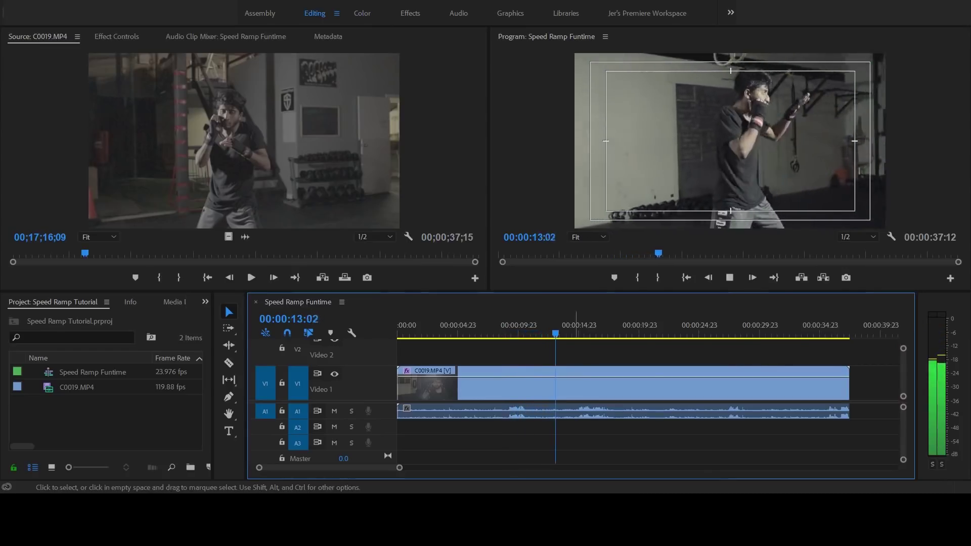
key(space)
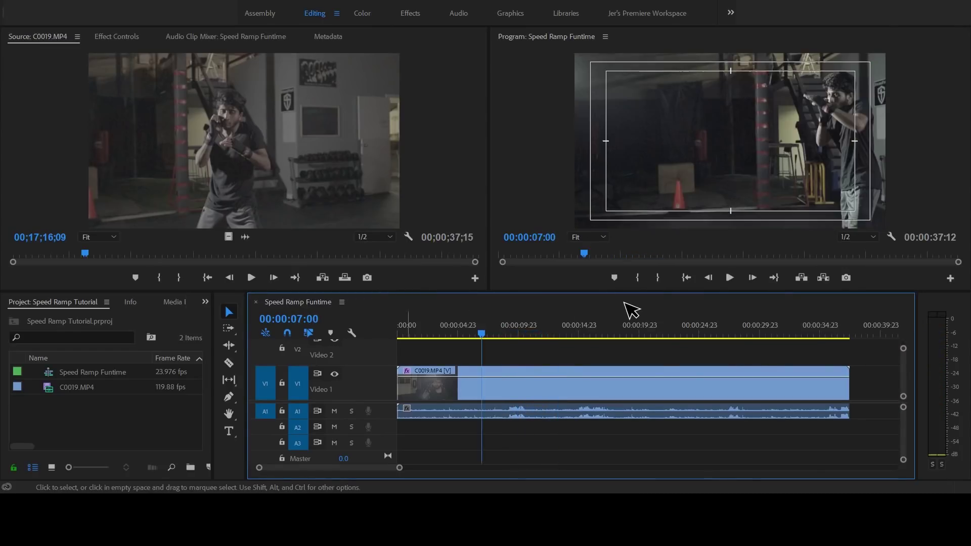
Show the clip's Time Remapping > Speed line on the V1 clip.
click(410, 374)
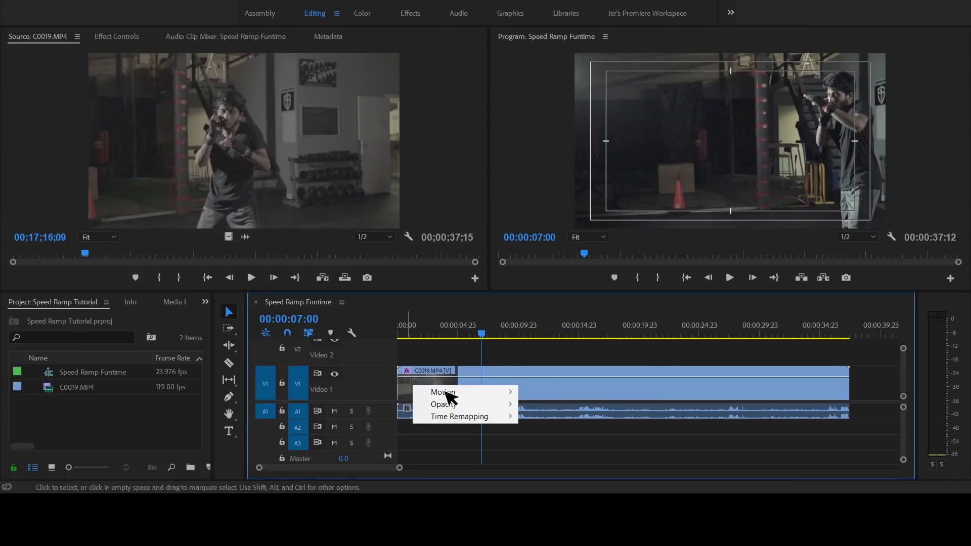
mouse_move(495, 416)
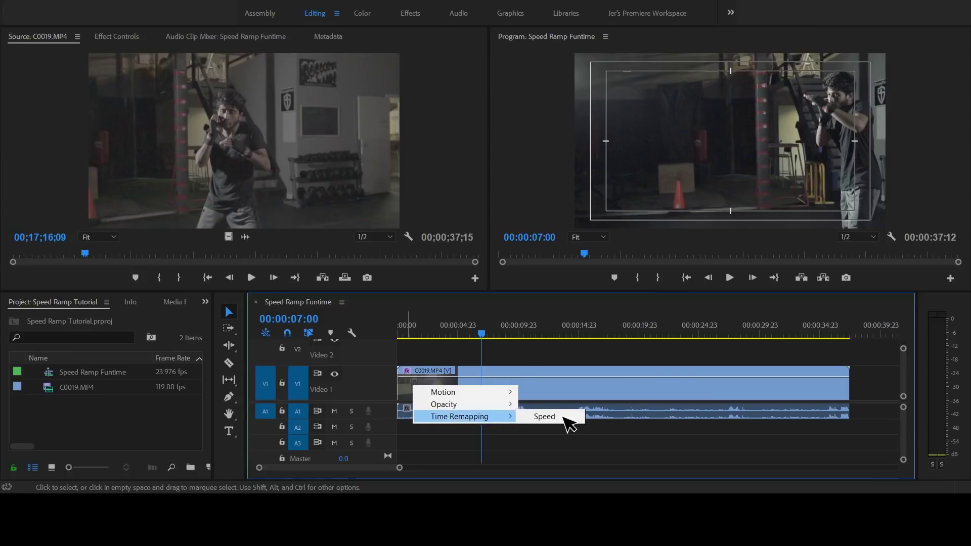
click(561, 417)
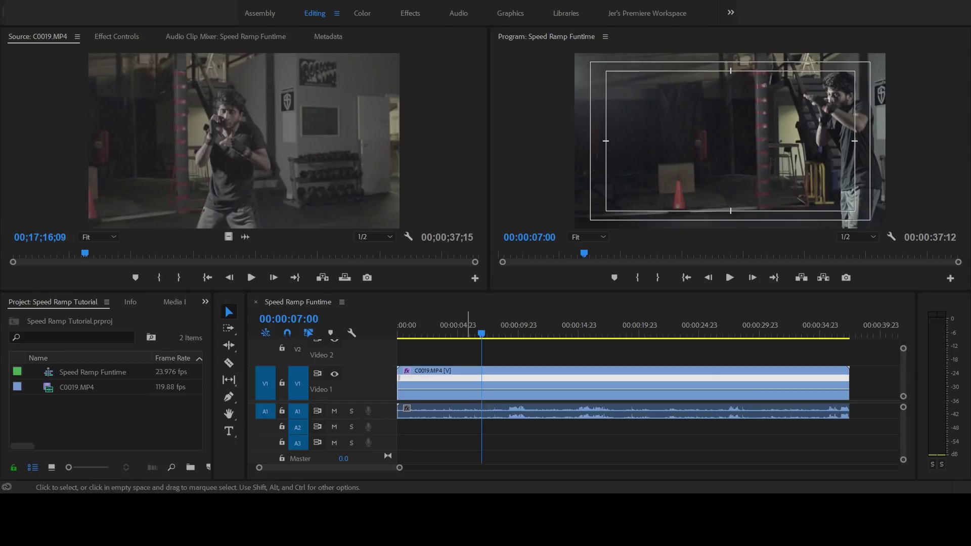
Find the punch frame and add a speed keyframe at 00:00:17:17.
key(space)
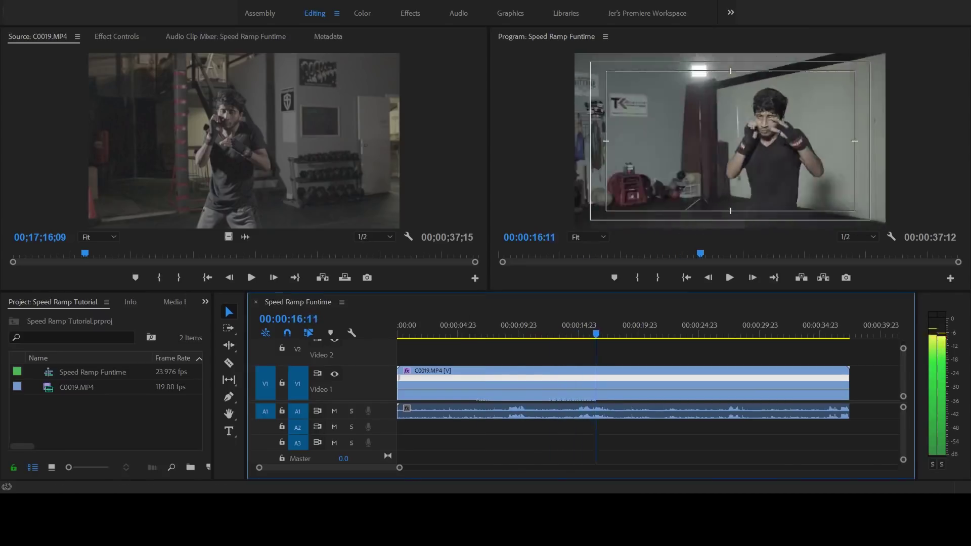
key(space)
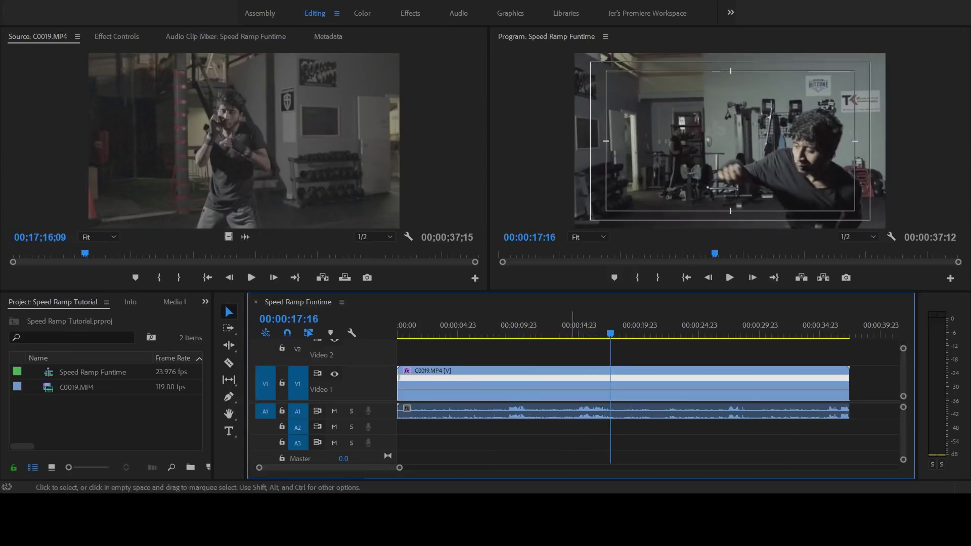
key(Right)
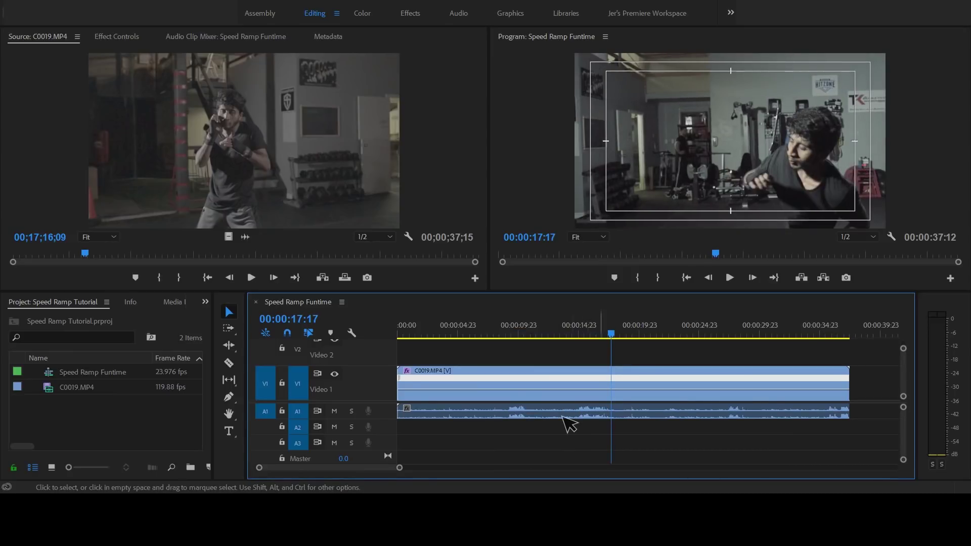
ctrl+click(614, 390)
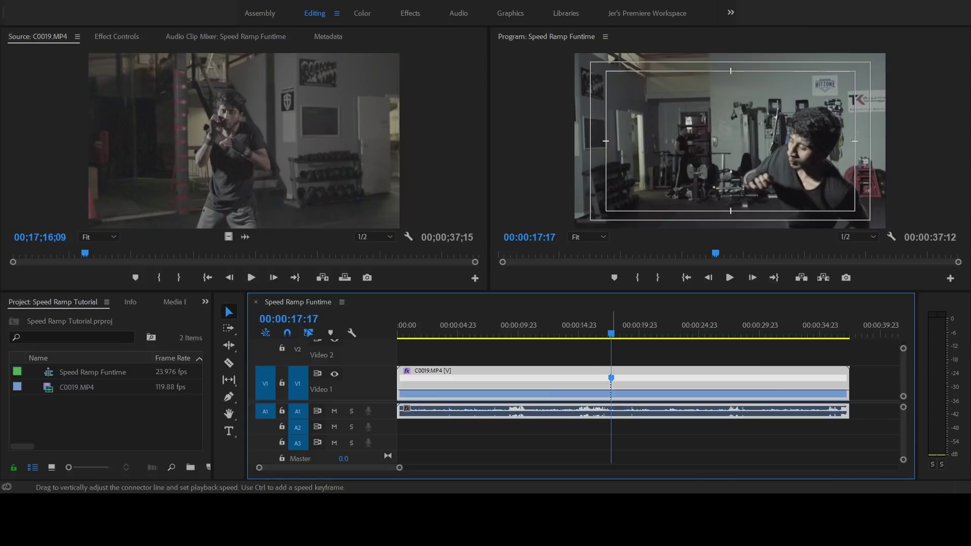
key(Right)
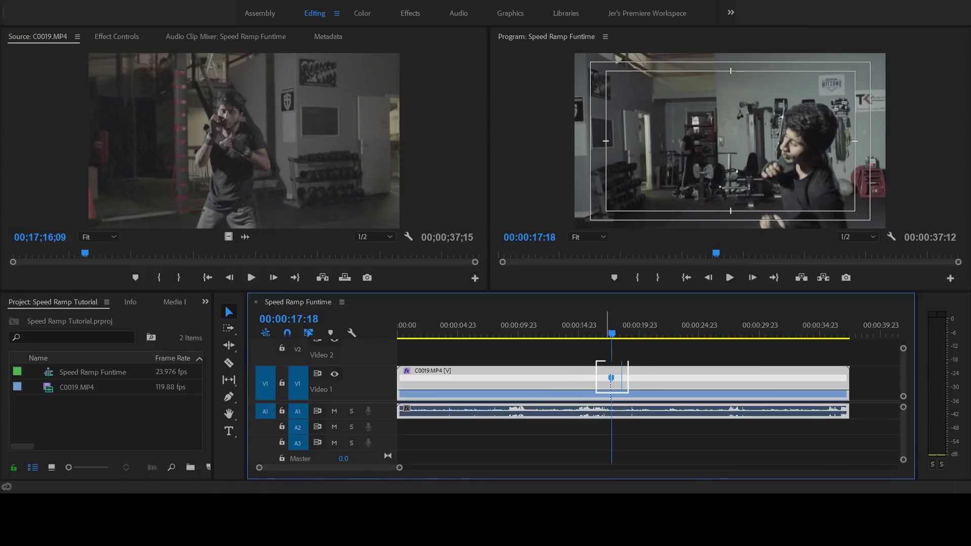
key(space)
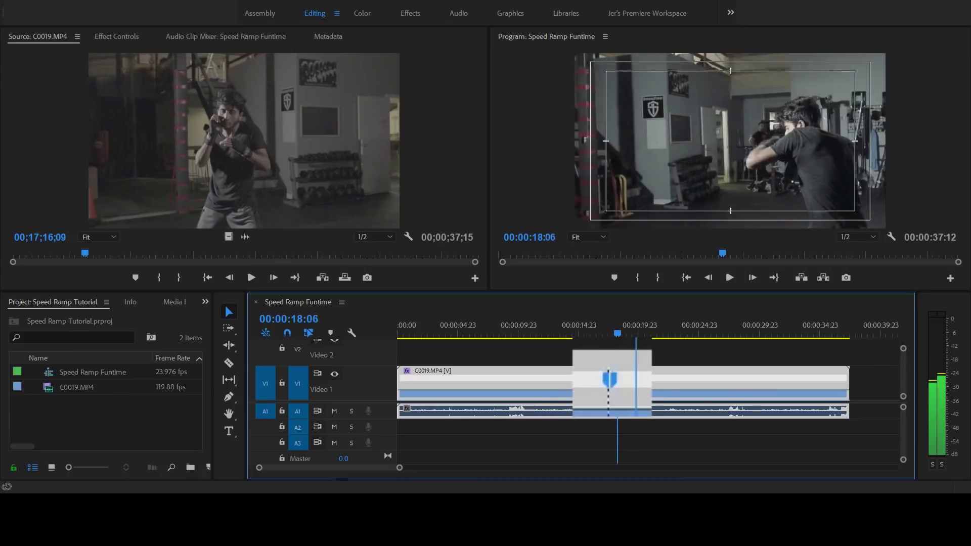
key(space)
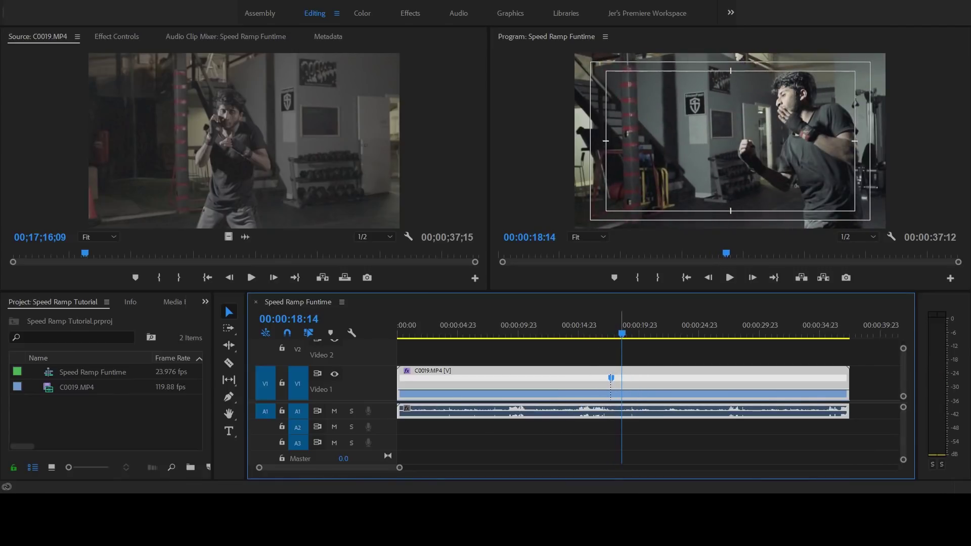
key(Left)
key(Left)
key(Left)
key(Left)
key(Right)
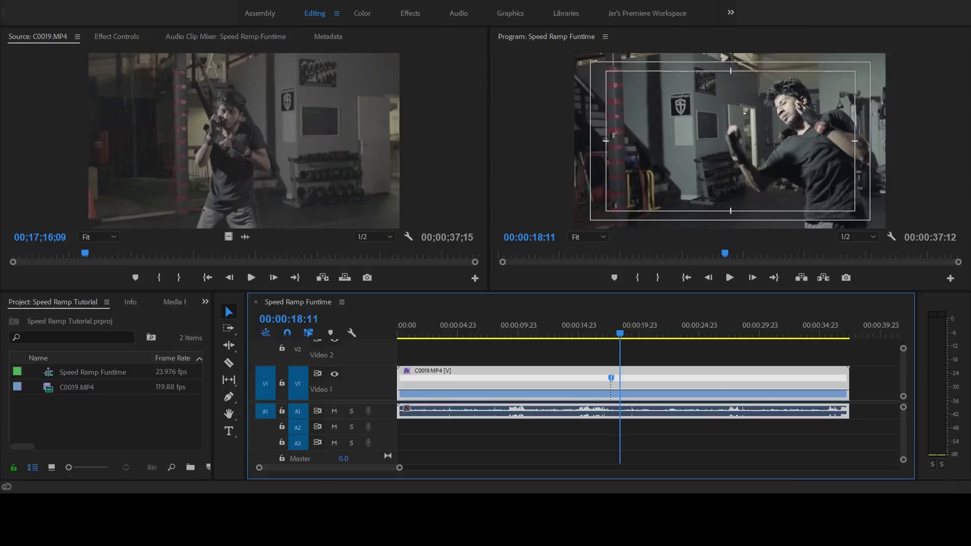
Add a second speed keyframe at 00:00:18:11, slow the section between to 65%, and preview it.
ctrl+click(625, 390)
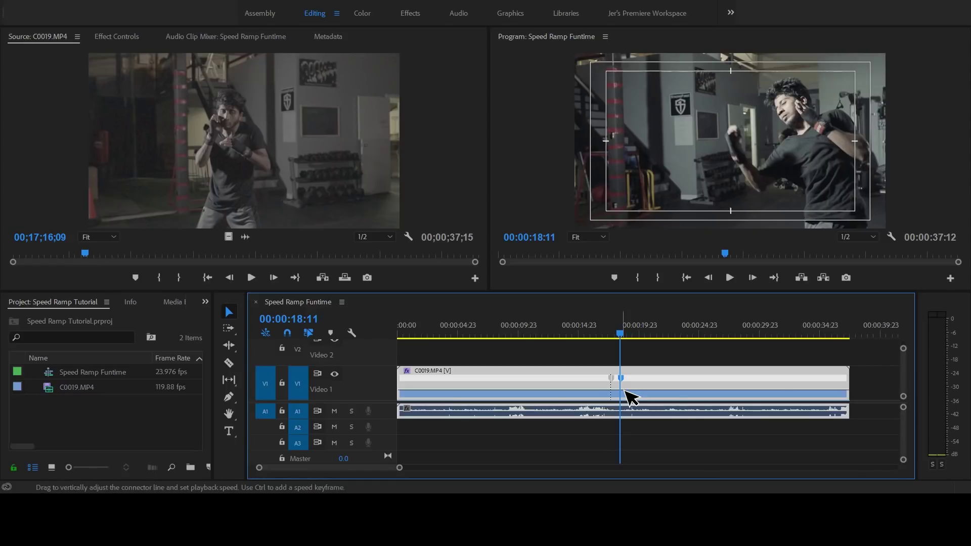
key(equal)
key(equal)
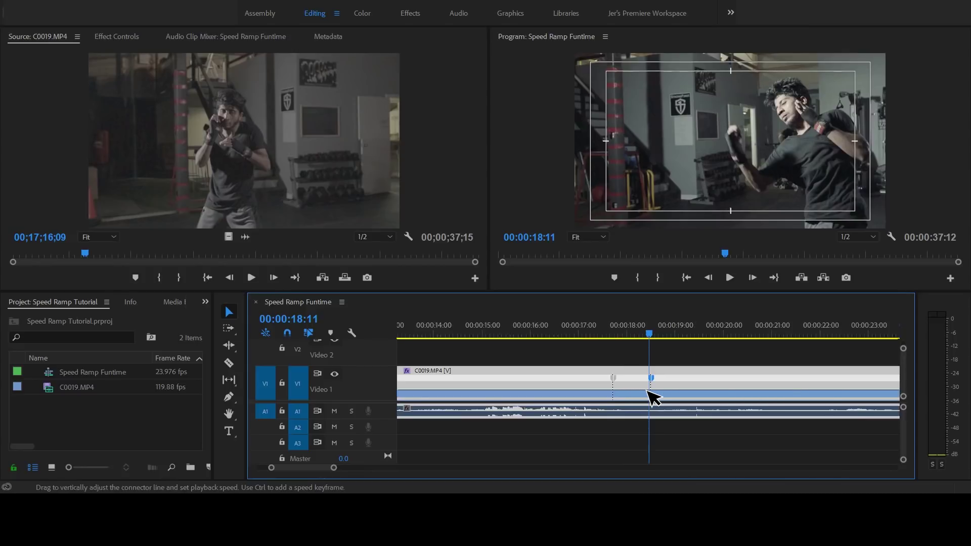
drag(648, 390, 648, 394)
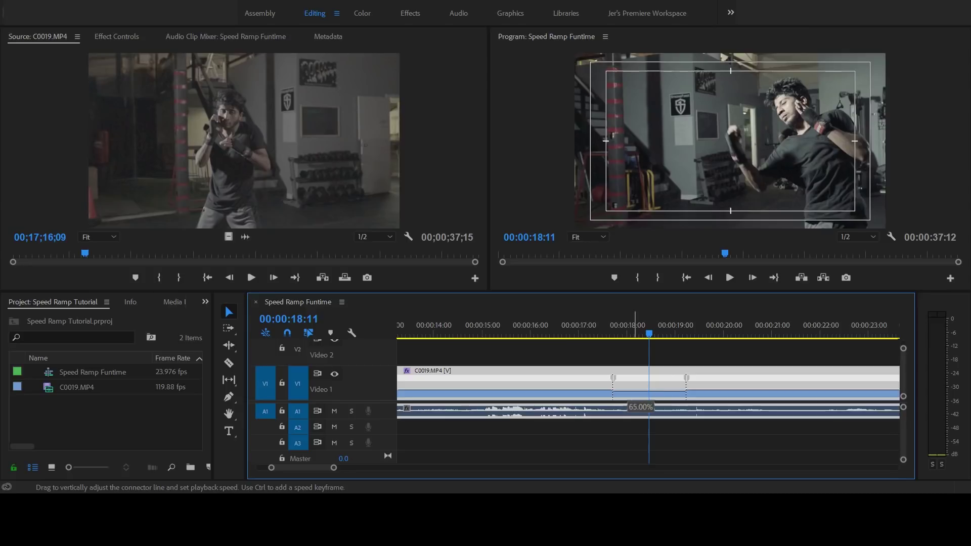
drag(640, 394, 640, 395)
key(space)
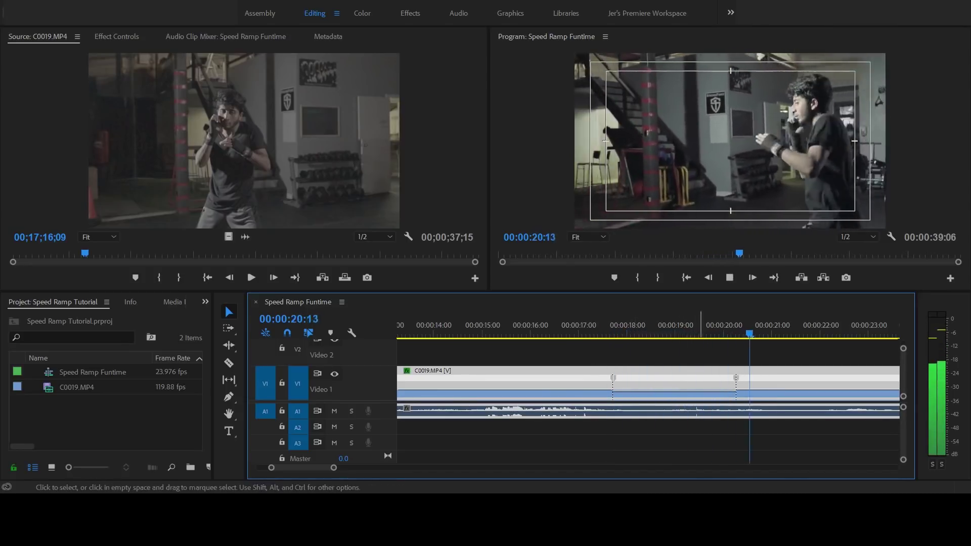
key(space)
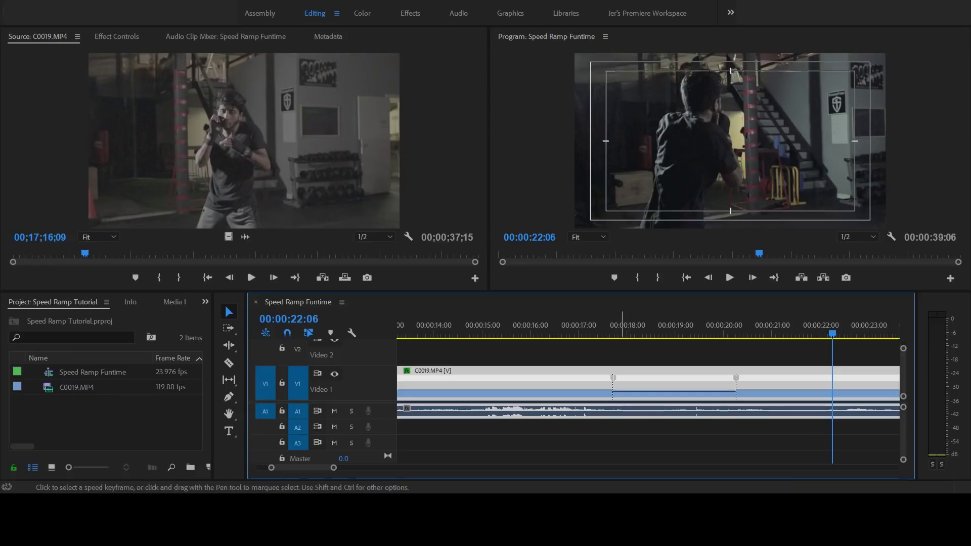
click(630, 387)
key(=)
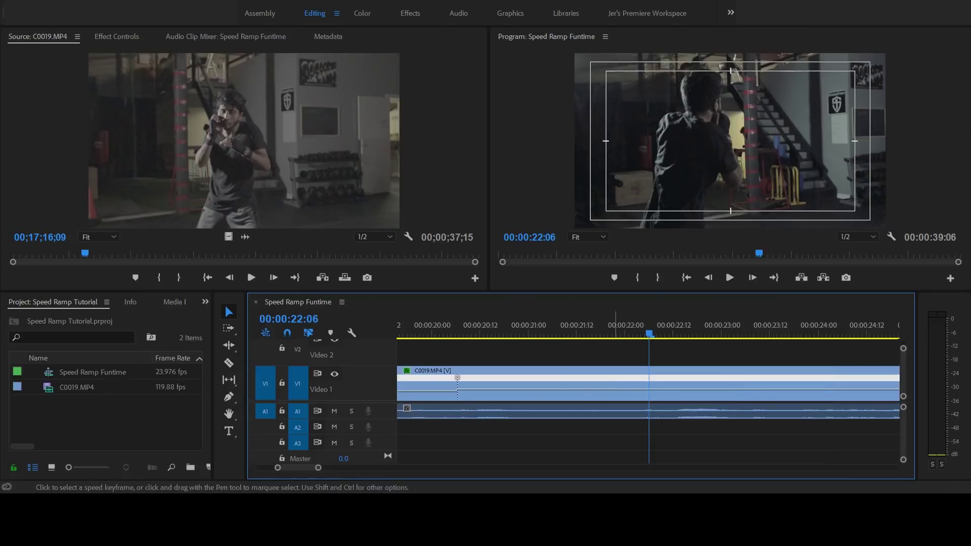
key(minus)
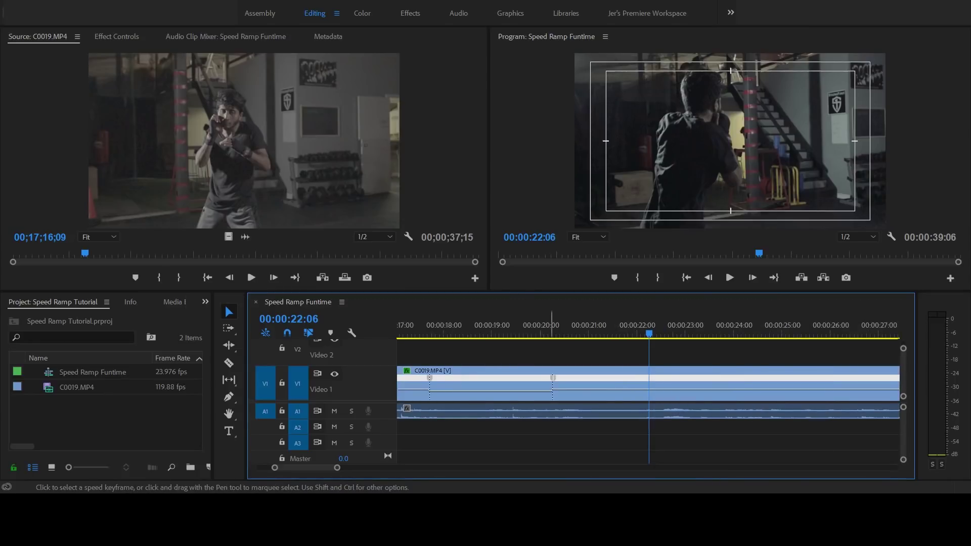
click(534, 331)
click(474, 331)
key(=)
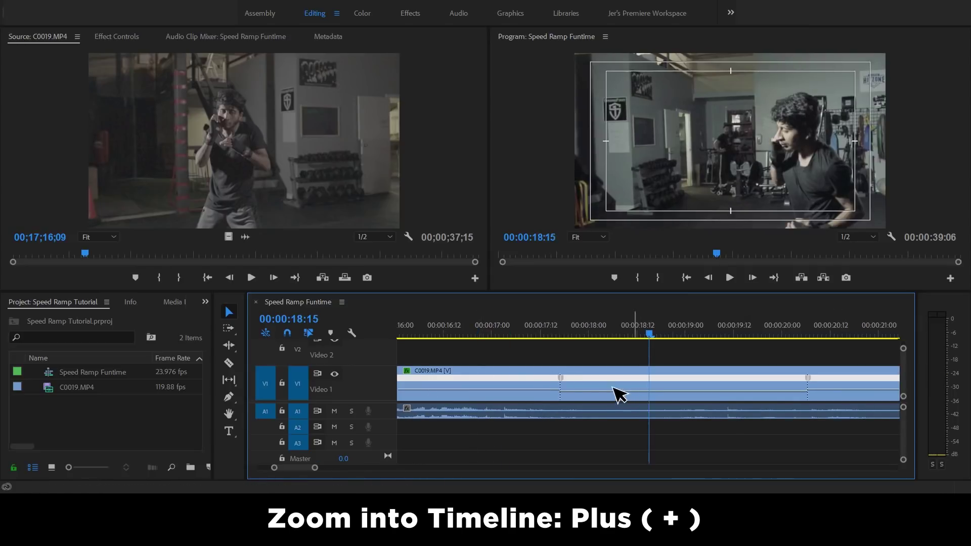
Split the first speed keyframe into a gradual ramp and preview it.
click(562, 381)
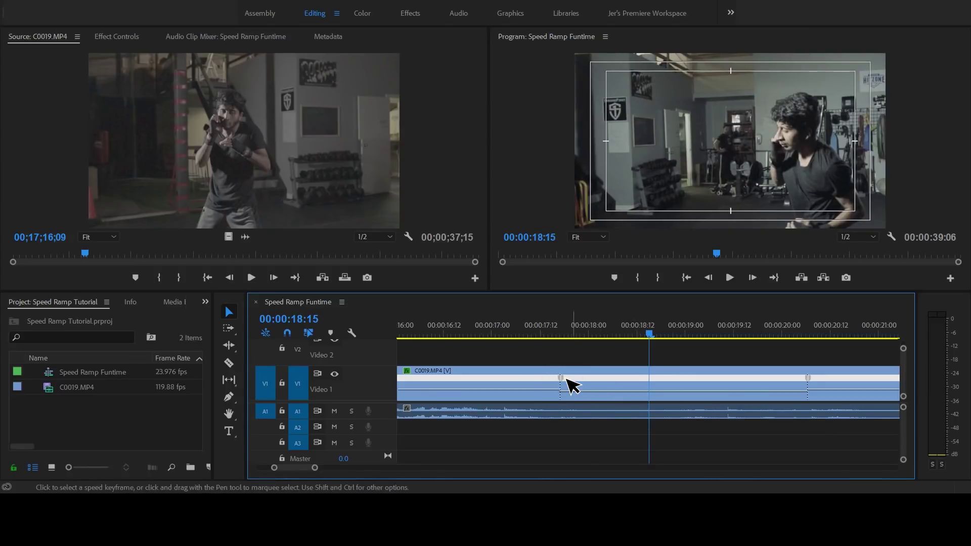
drag(566, 379, 600, 386)
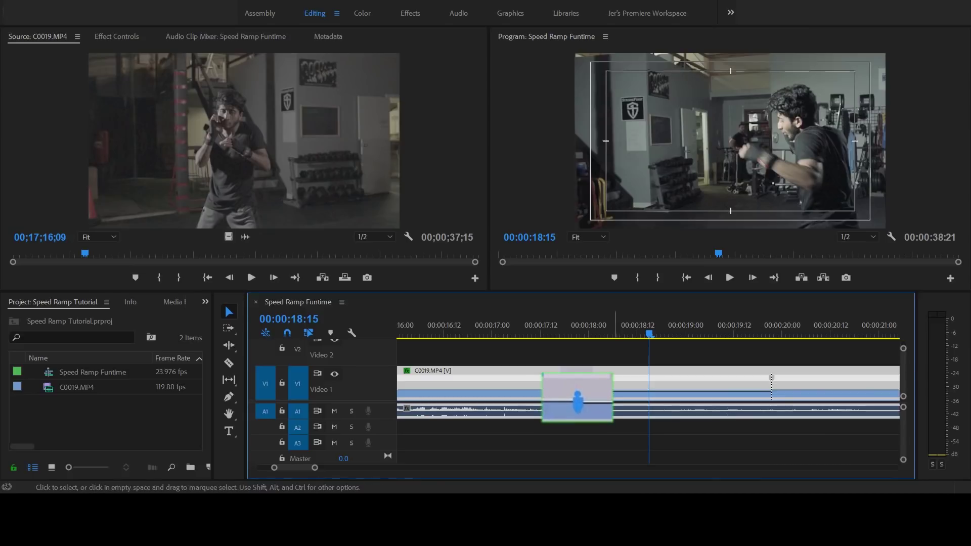
key(space)
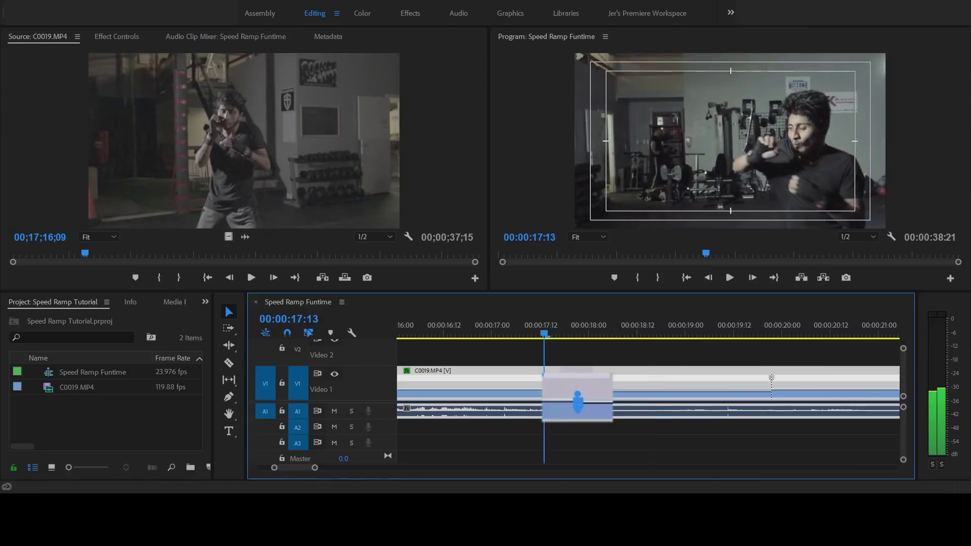
key(space)
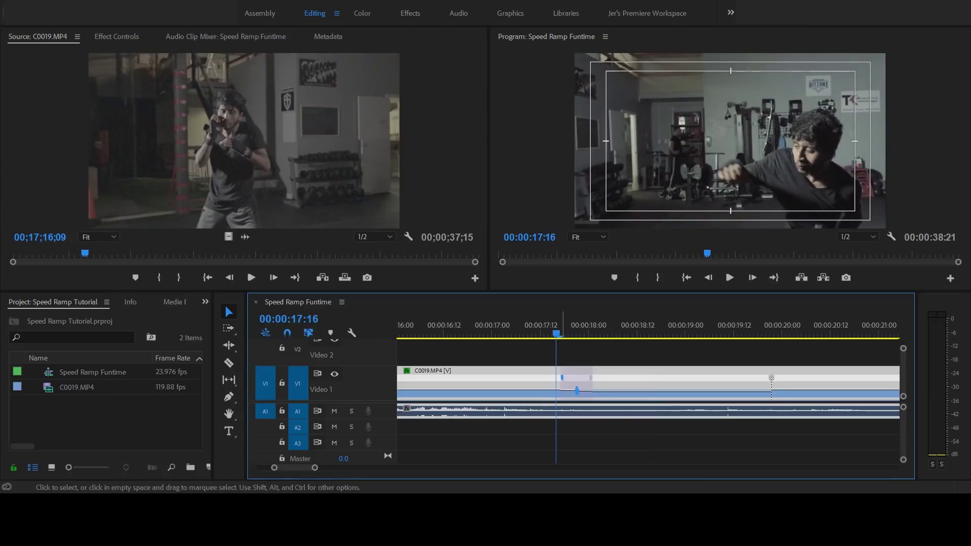
Fit the 00:00:38:21 sequence in the timeline and select the boxing clip.
key(\)
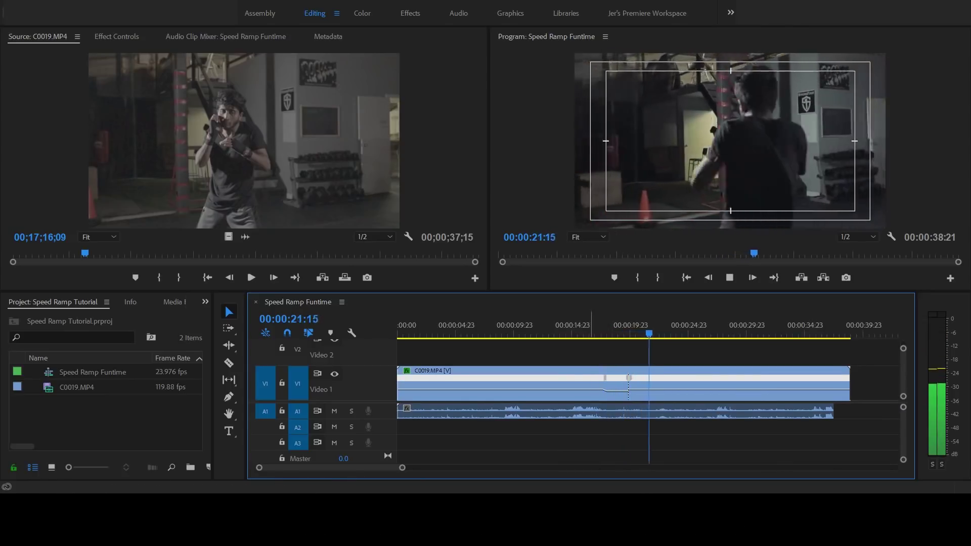
key(space)
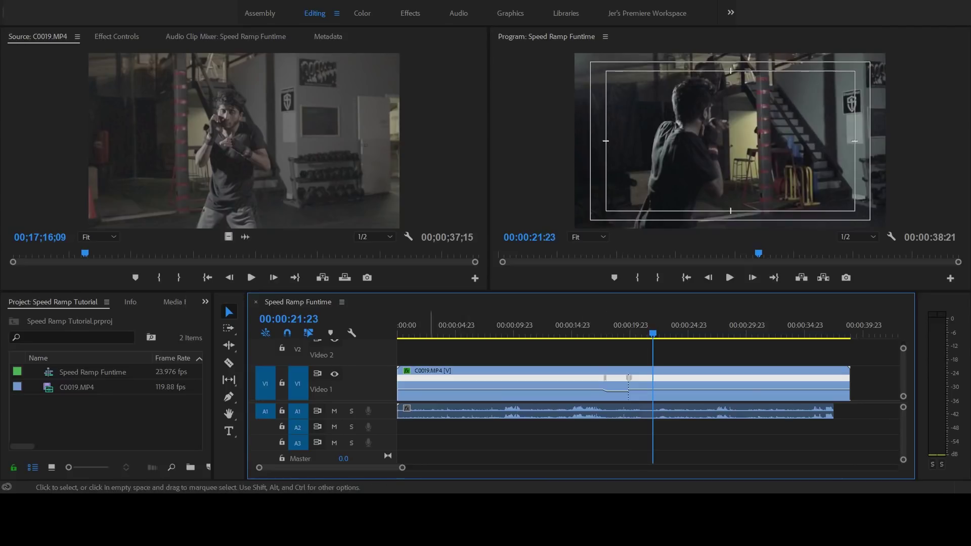
click(594, 378)
Change C0019.MP4's Time Interpolation from Frame Sampling to Optical Flow.
right_click(597, 379)
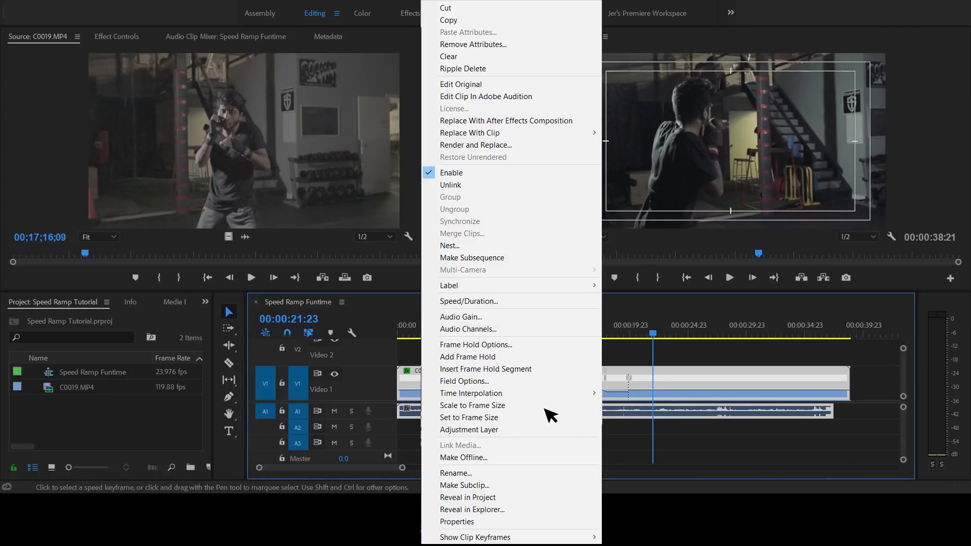
mouse_move(540, 399)
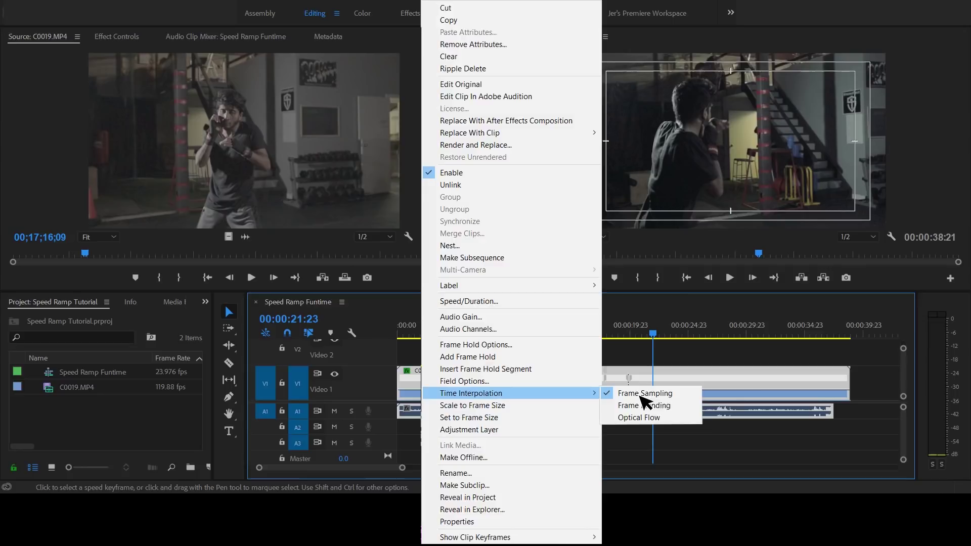
click(671, 419)
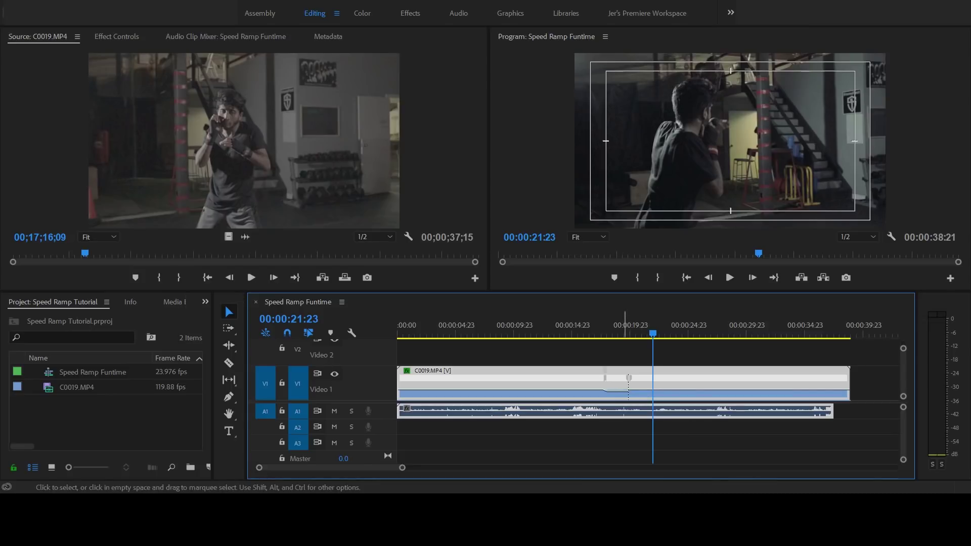
click(607, 330)
key(space)
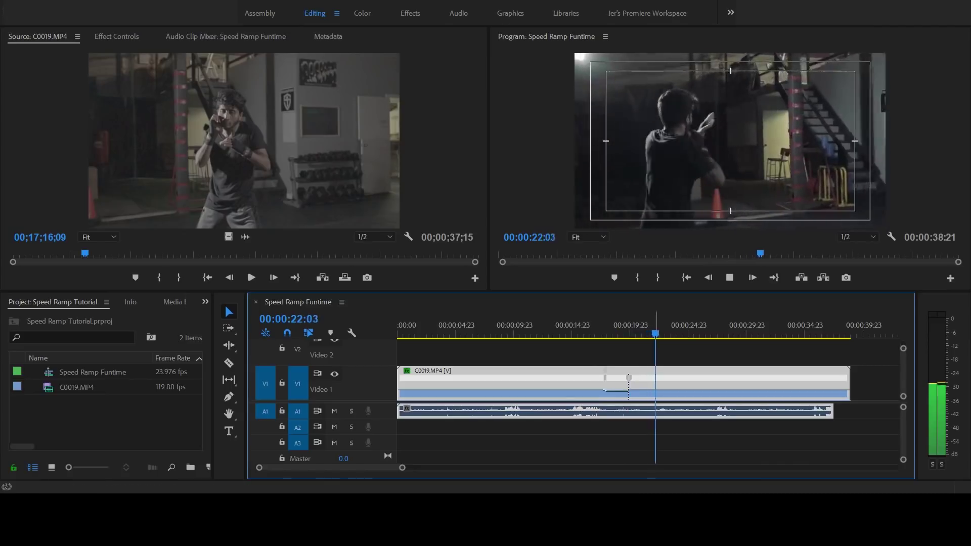
key(space)
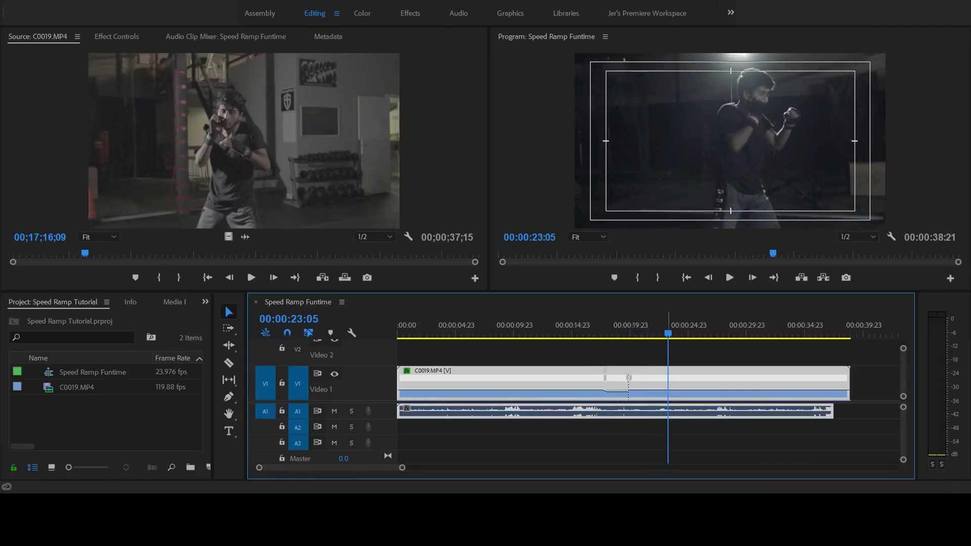